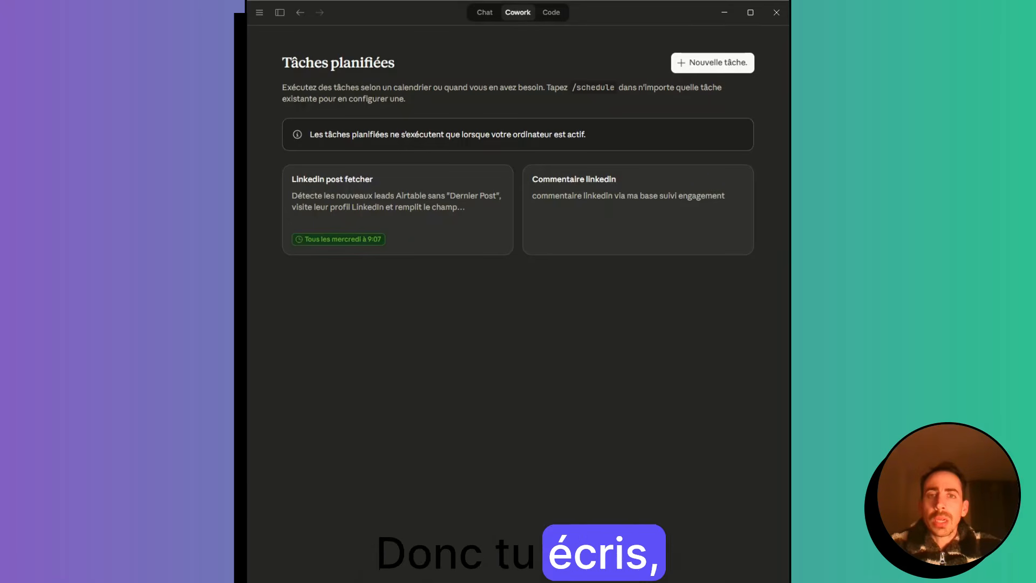
Step: Create a new scheduled task named "test" with the description "résumé actualité politique"
left_click(715, 63)
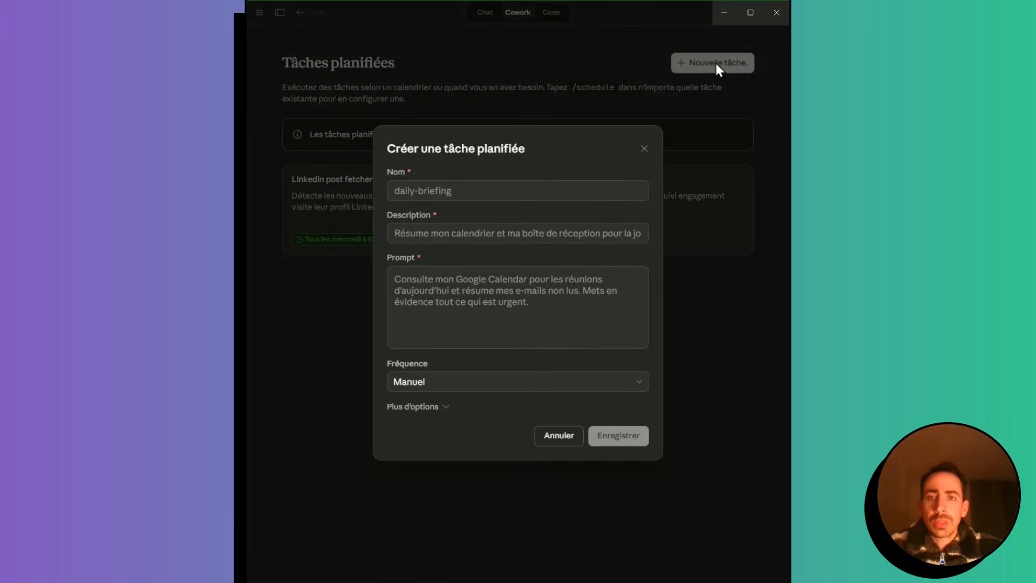
left_click(444, 190)
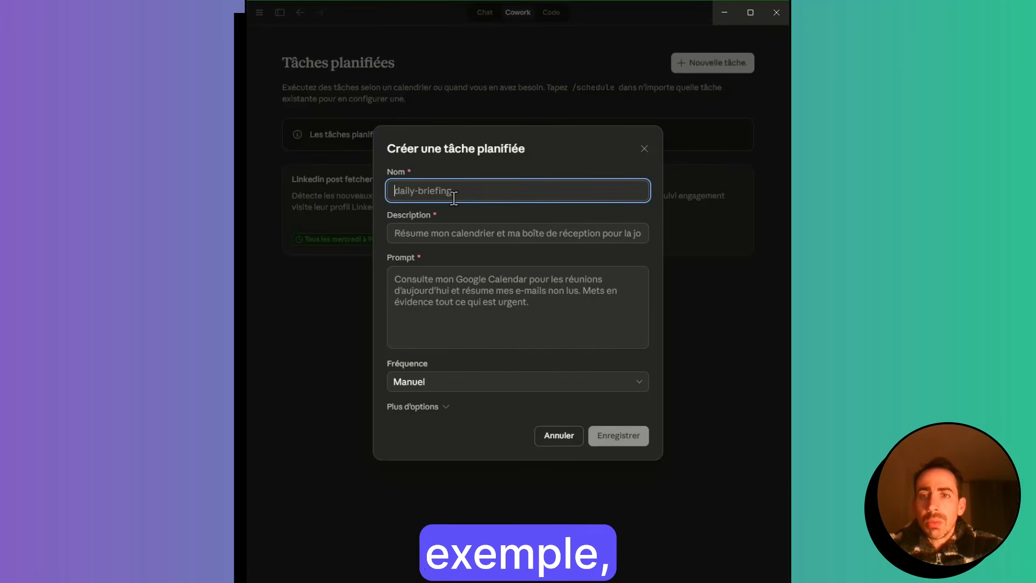
type("test")
left_click(448, 238)
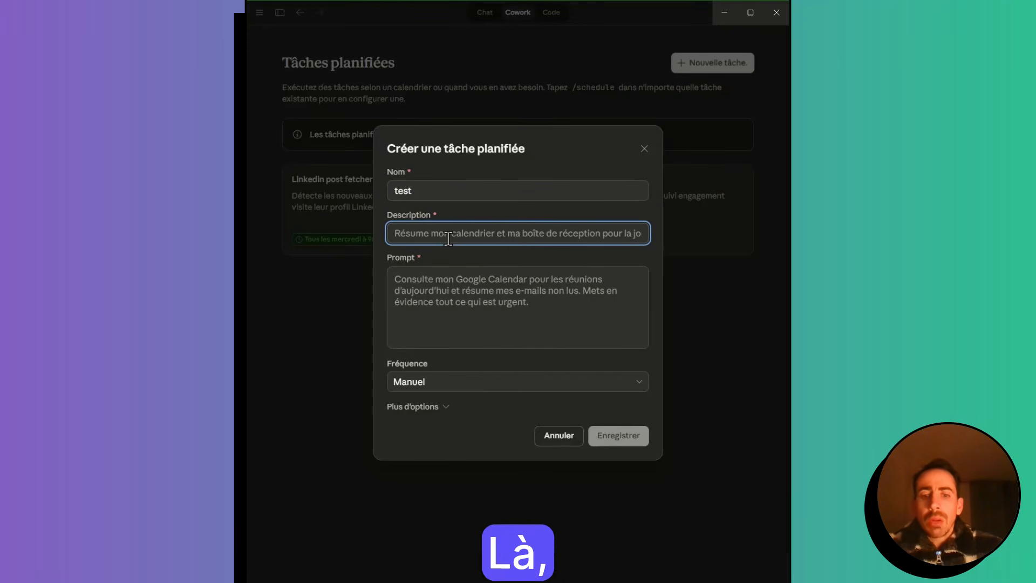
type("résumé")
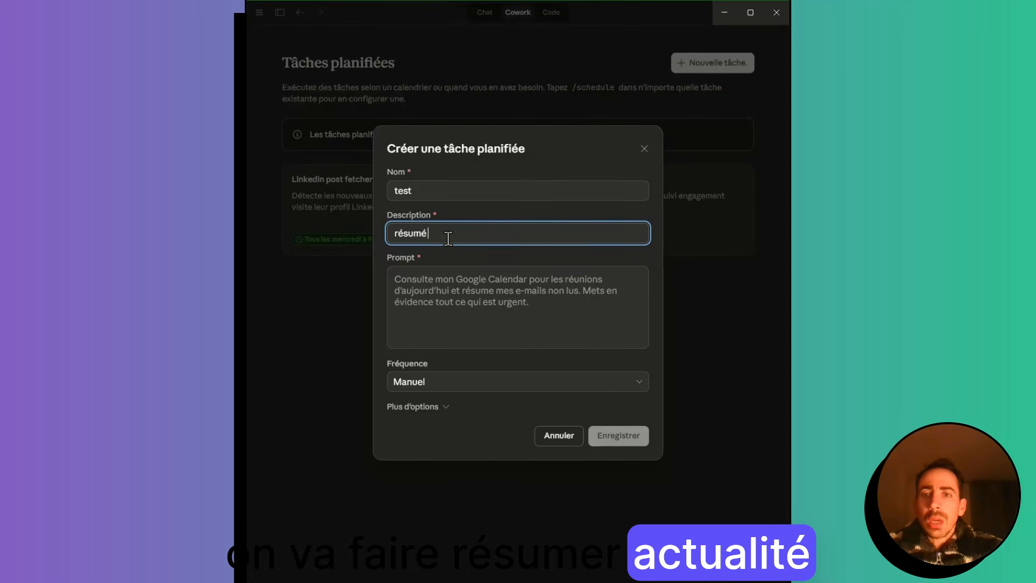
type(" actualité politique")
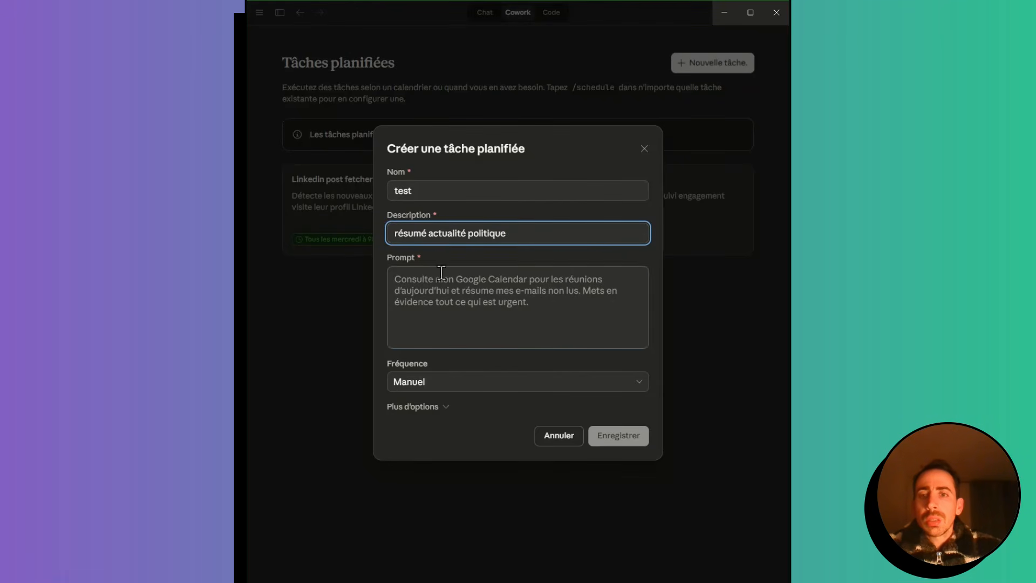
Step: Begin the task's prompt with "Résume moi en 5 point l'actualité politique du moment."
left_click(442, 290)
type("Rés")
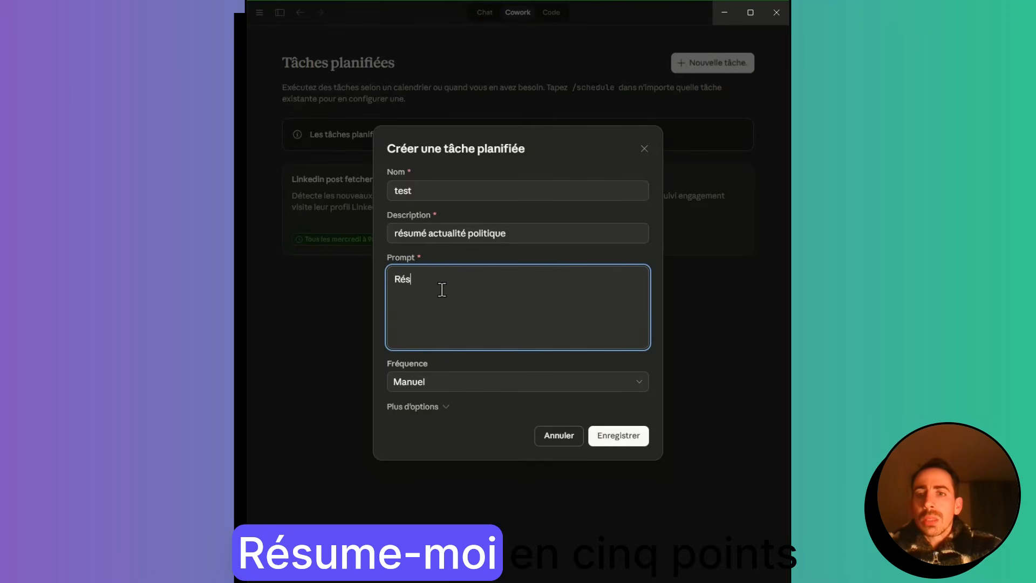
type("ume moi ")
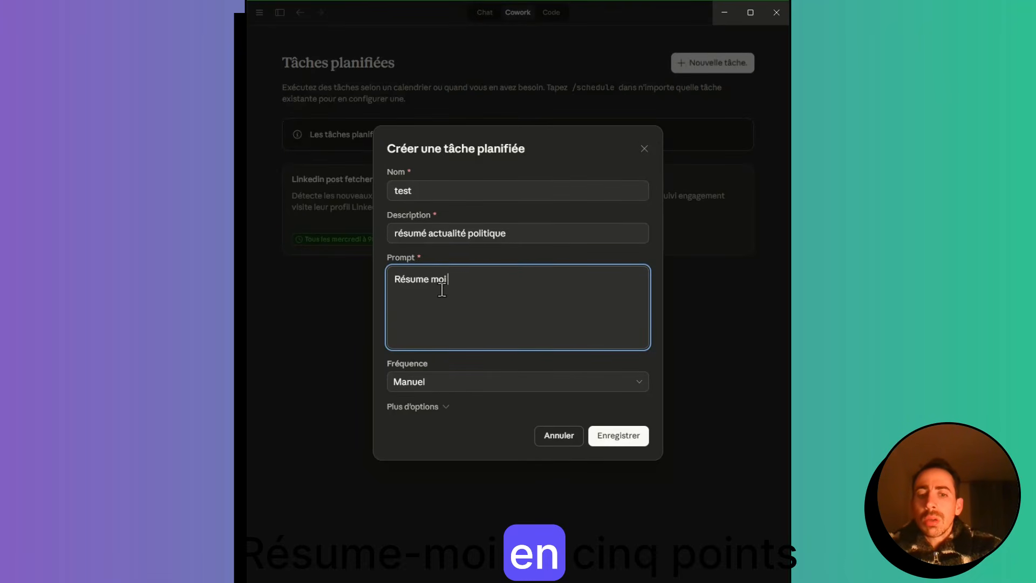
type("en")
key("BackSpace")
key("BackSpace")
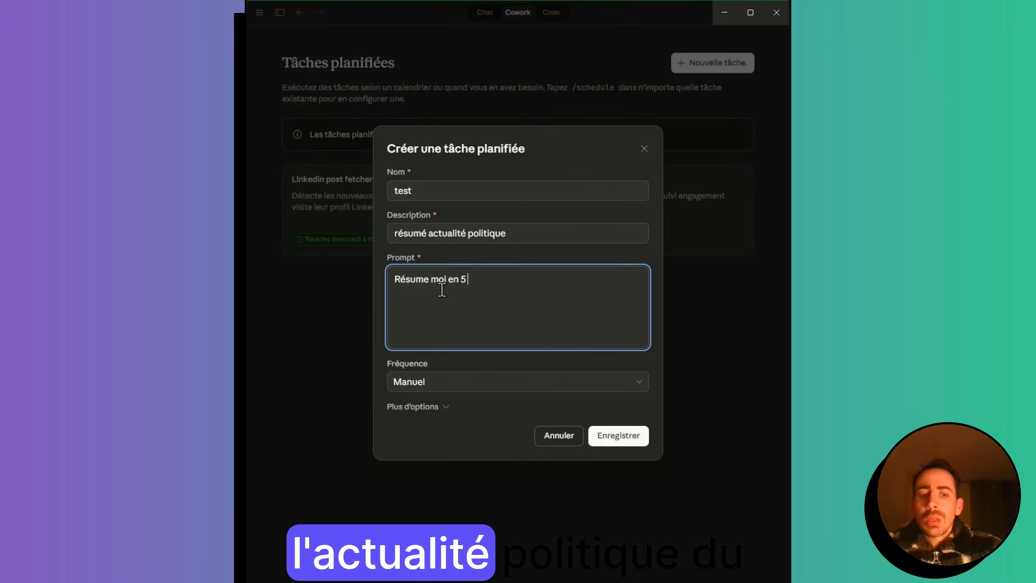
type("en 5 point la")
key("BackSpace")
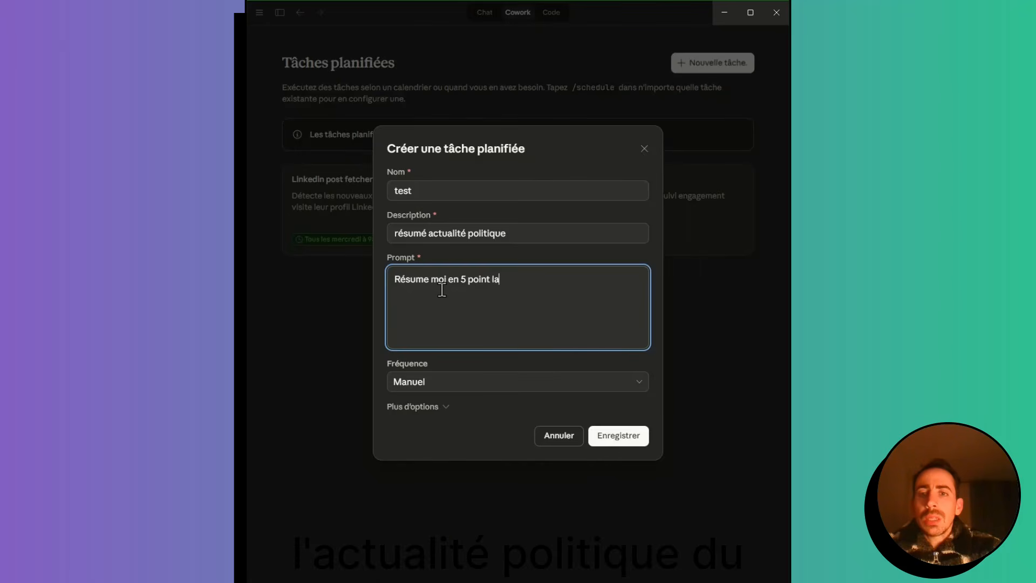
type("'")
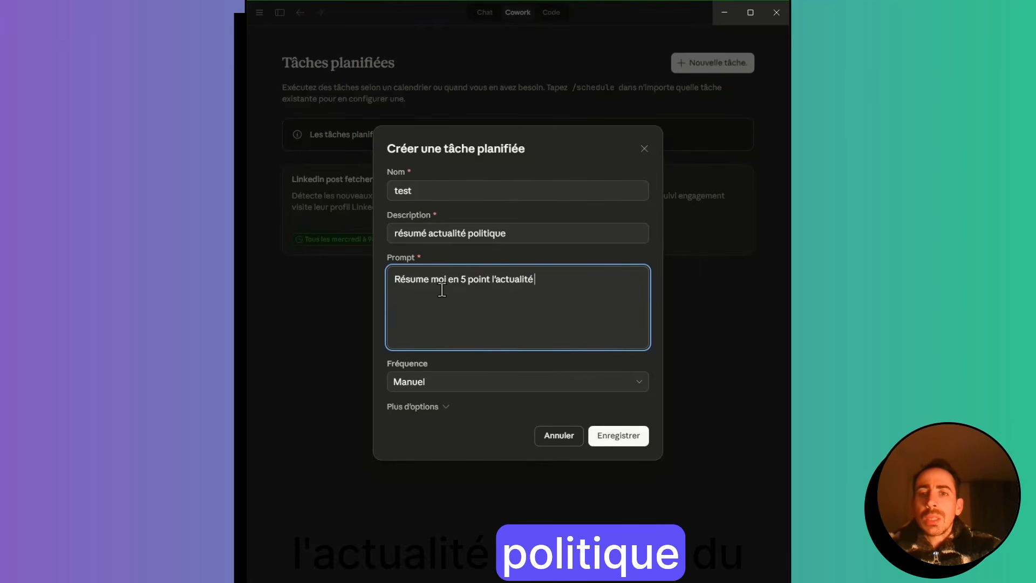
type("actualité politique du moment.")
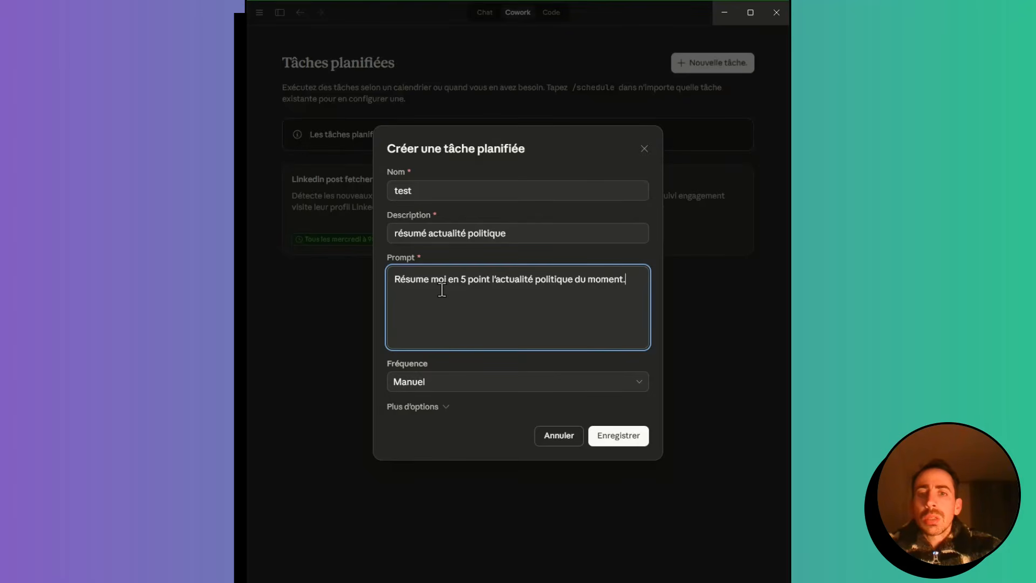
Step: Add two lines to the prompt: "Créer moi un google Doc de ces 5 points." and "Sois court et concis"
type("réer")
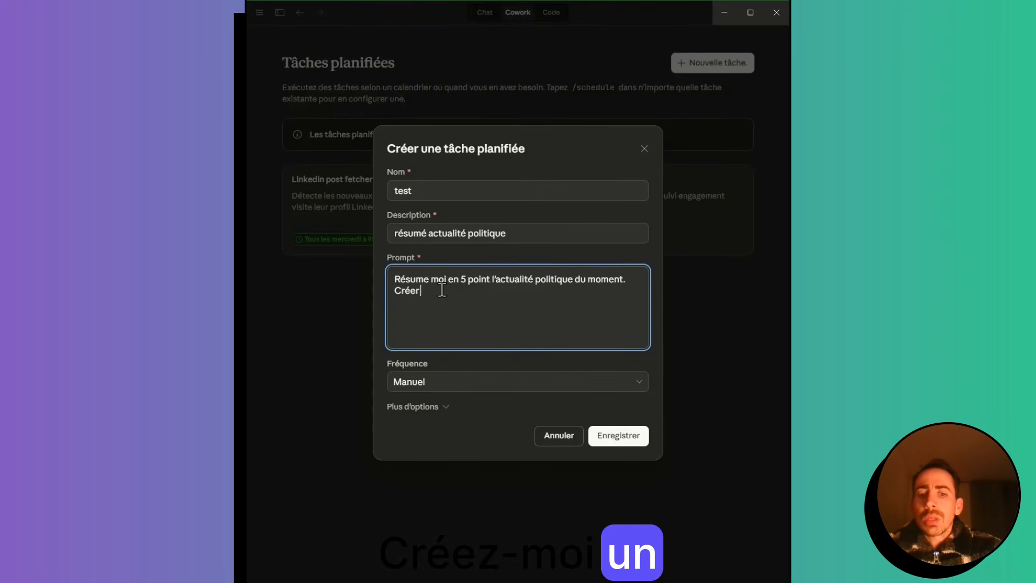
type(" m moiun")
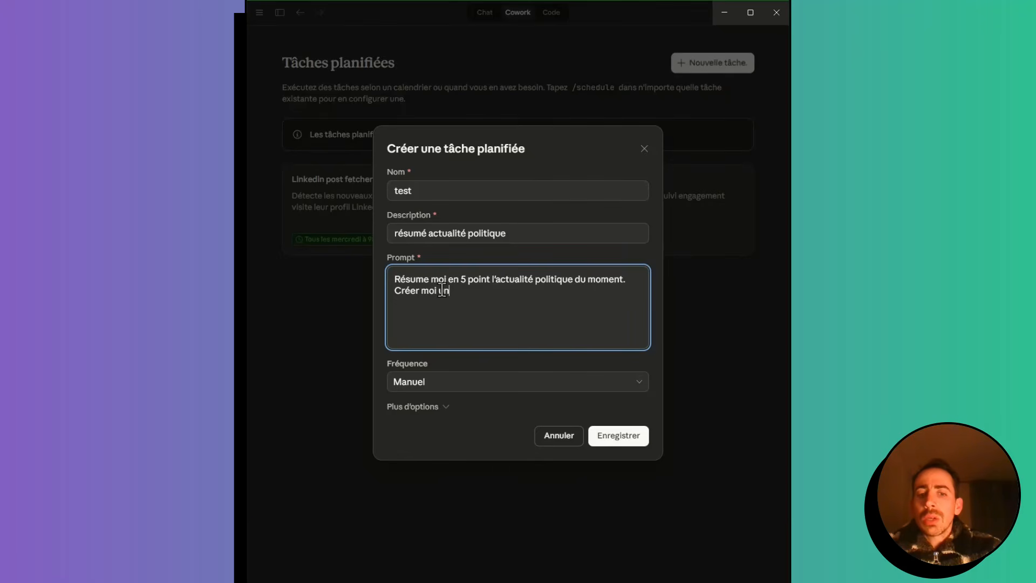
type(" google Doc")
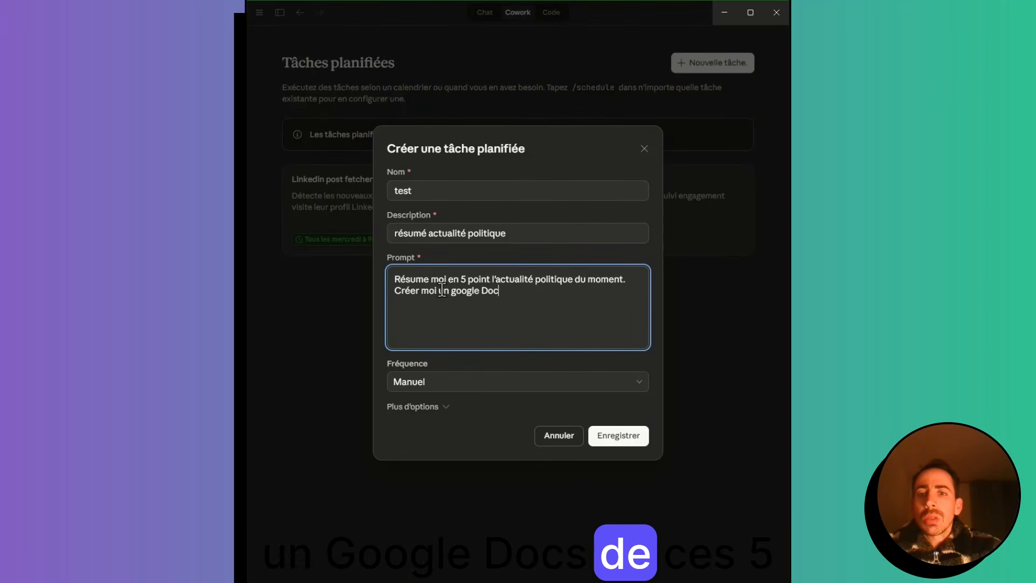
type(" de ces 5")
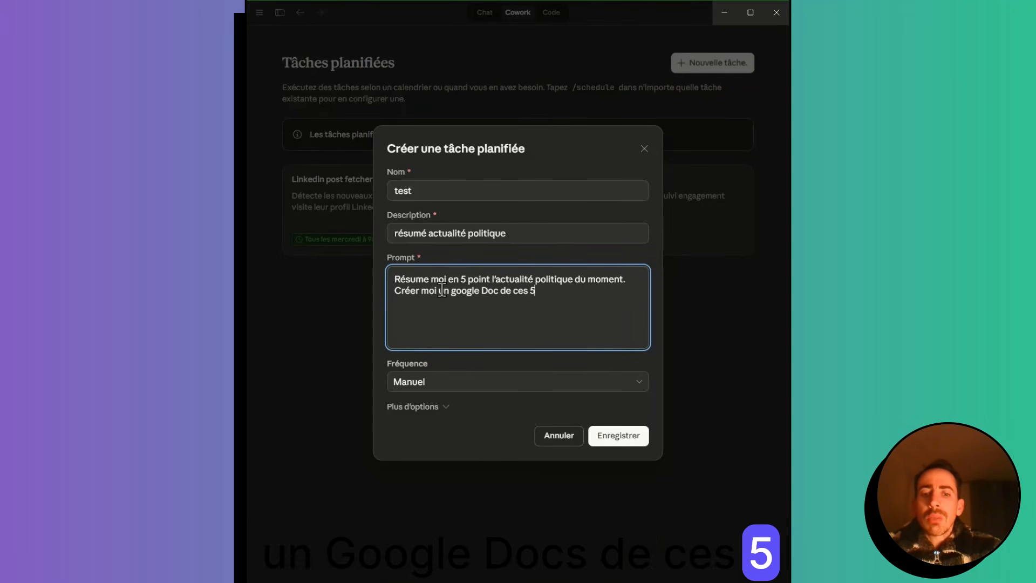
type(" po")
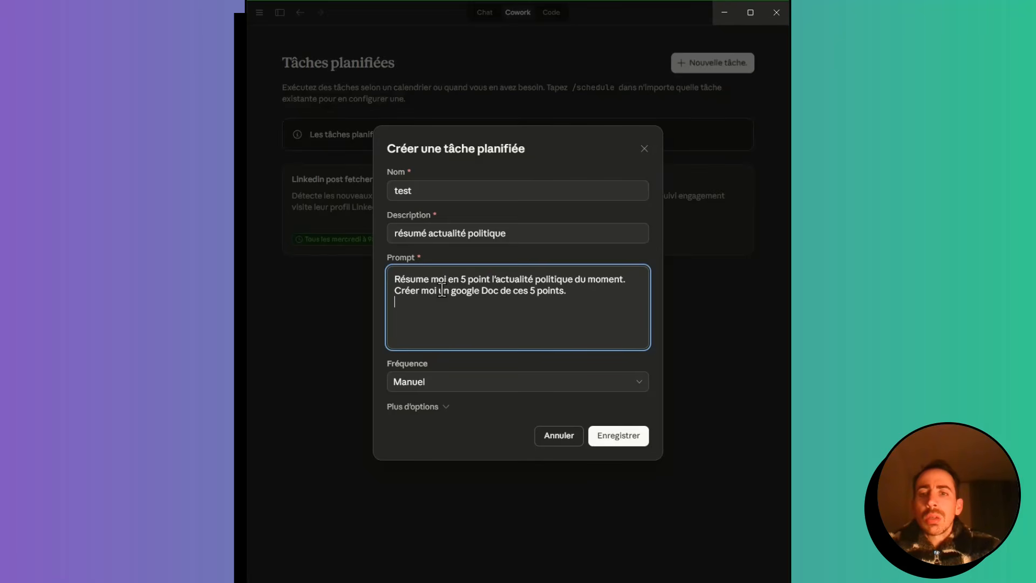
type("ints.")
key("Return")
type("Sois c")
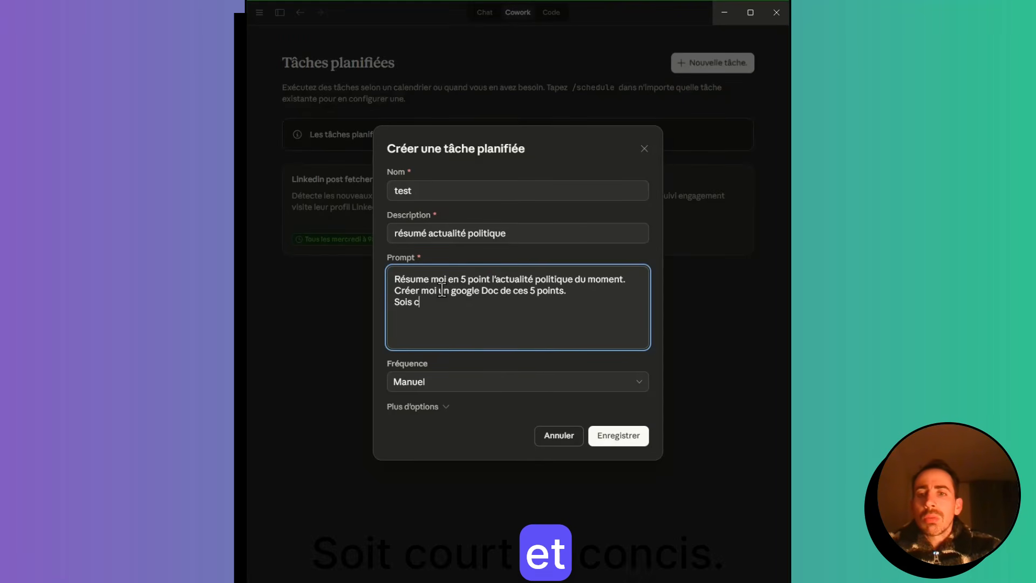
type("ourt et concis")
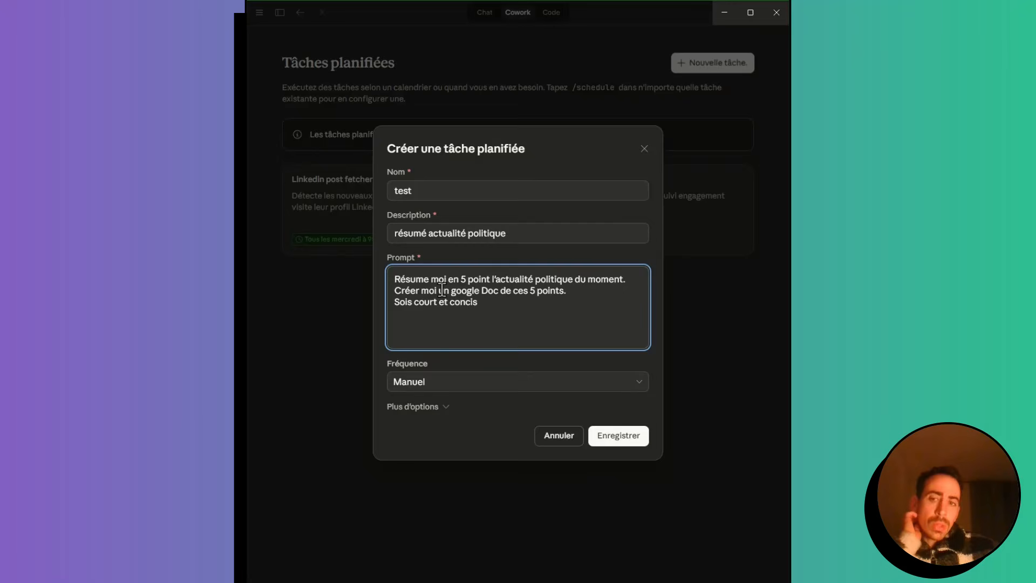
Step: Review the frequency choices and extra options, keep the frequency on Manuel, and save the scheduled task
left_click(451, 388)
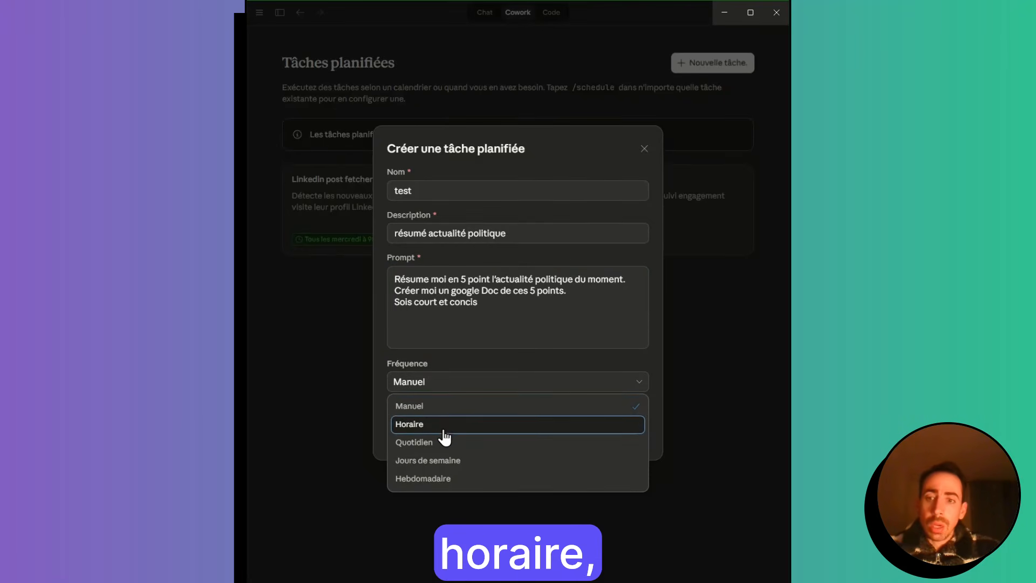
left_click(456, 369)
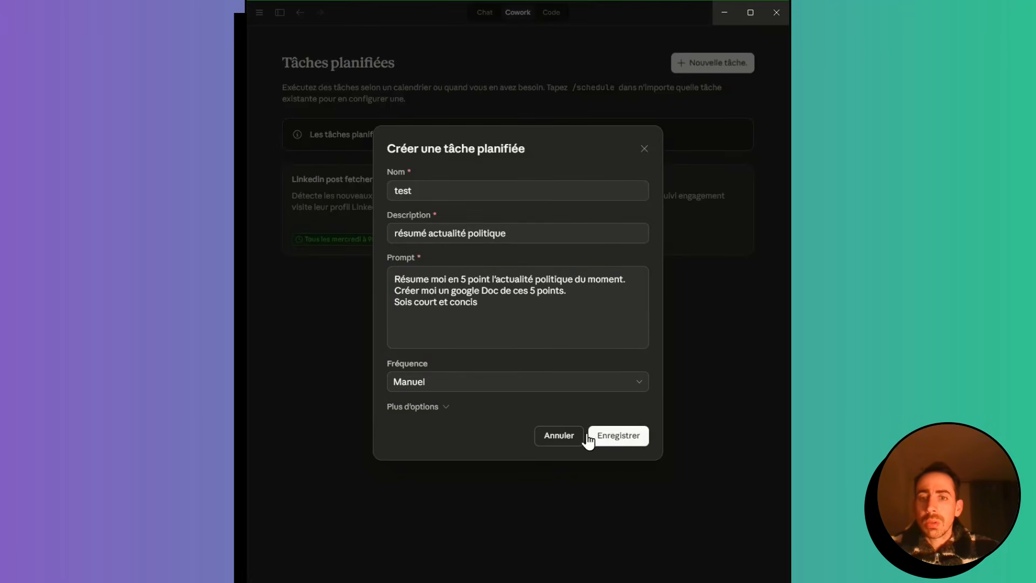
left_click(446, 407)
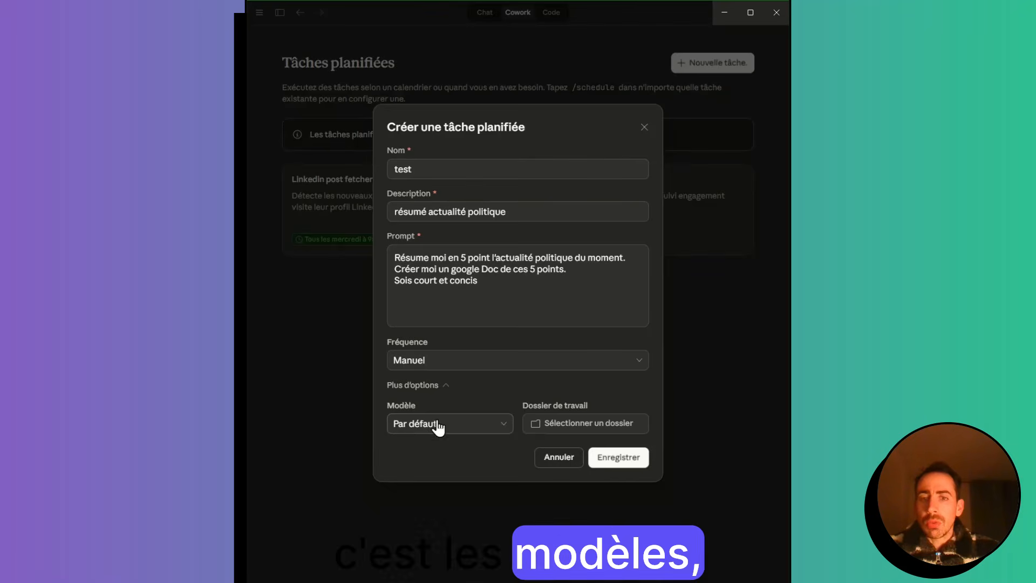
left_click(621, 462)
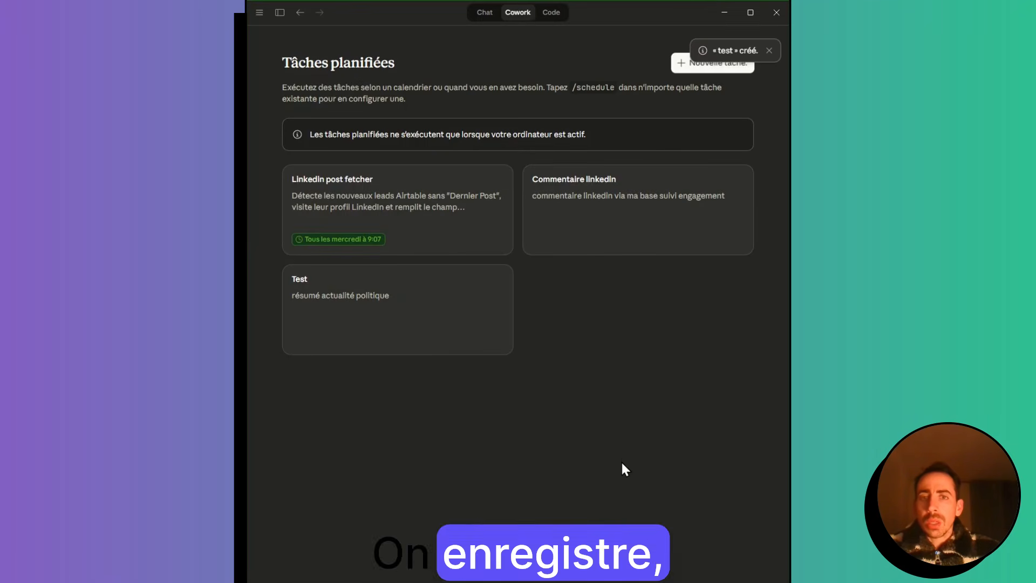
Step: Open the Test task and run it immediately to write the political news summary in a Google Doc
left_click(426, 296)
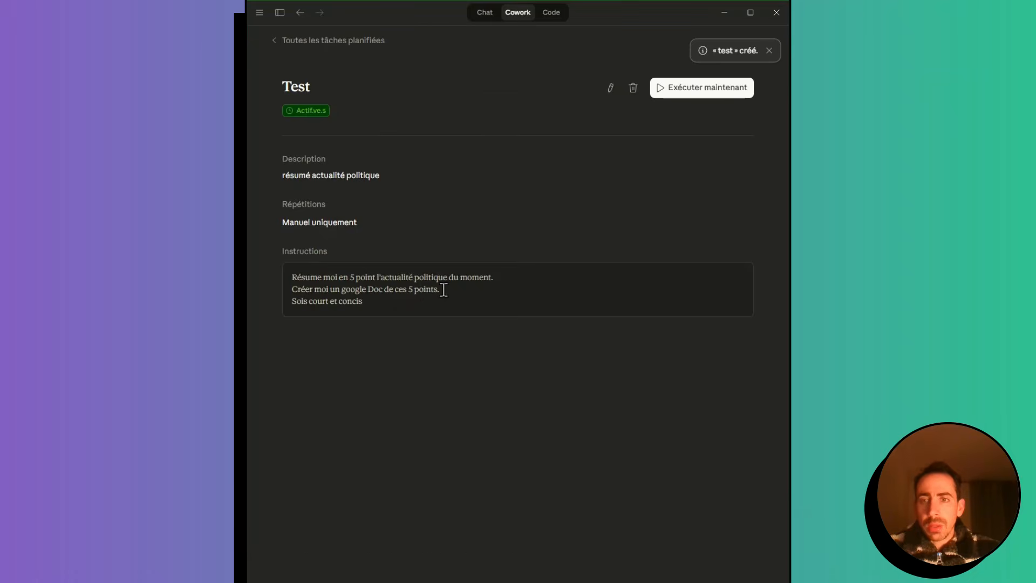
left_click(722, 94)
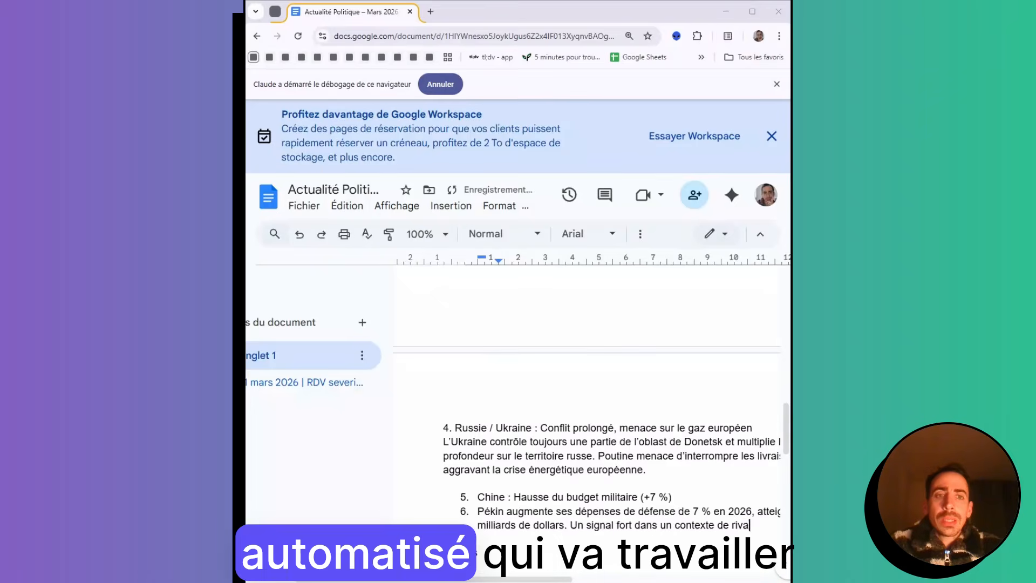
key("ctrl+Home")
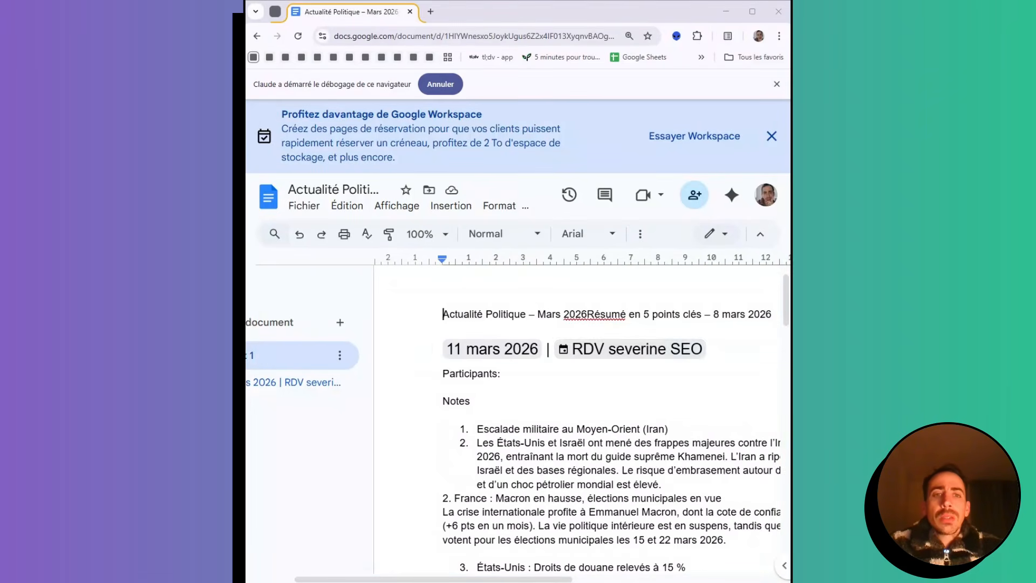